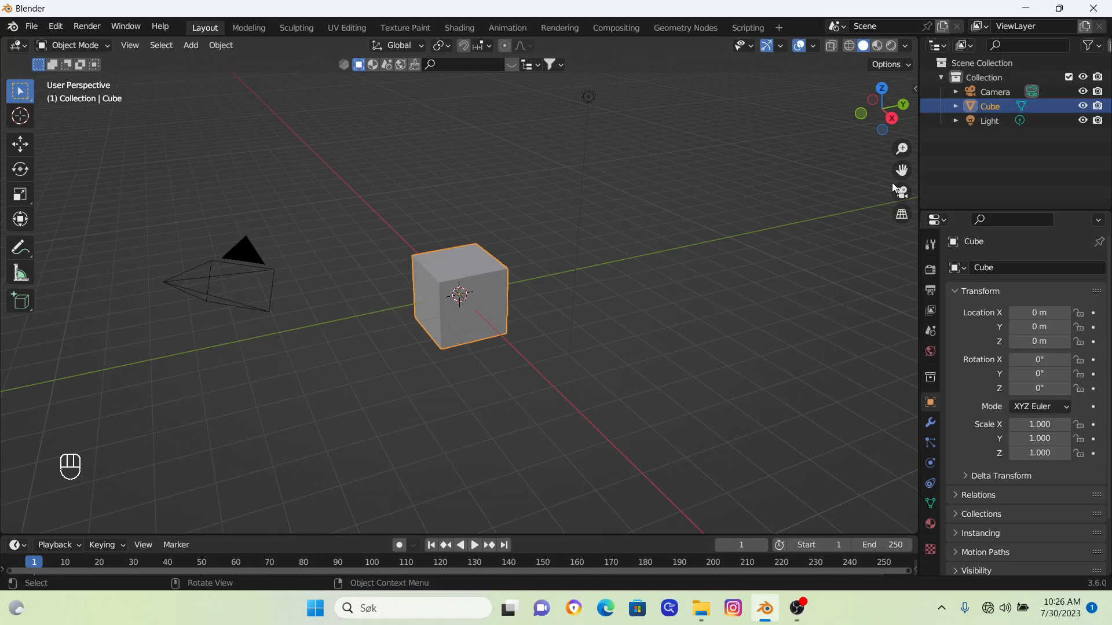
Step: Select all default objects (cube, camera, light) and delete them
key("a")
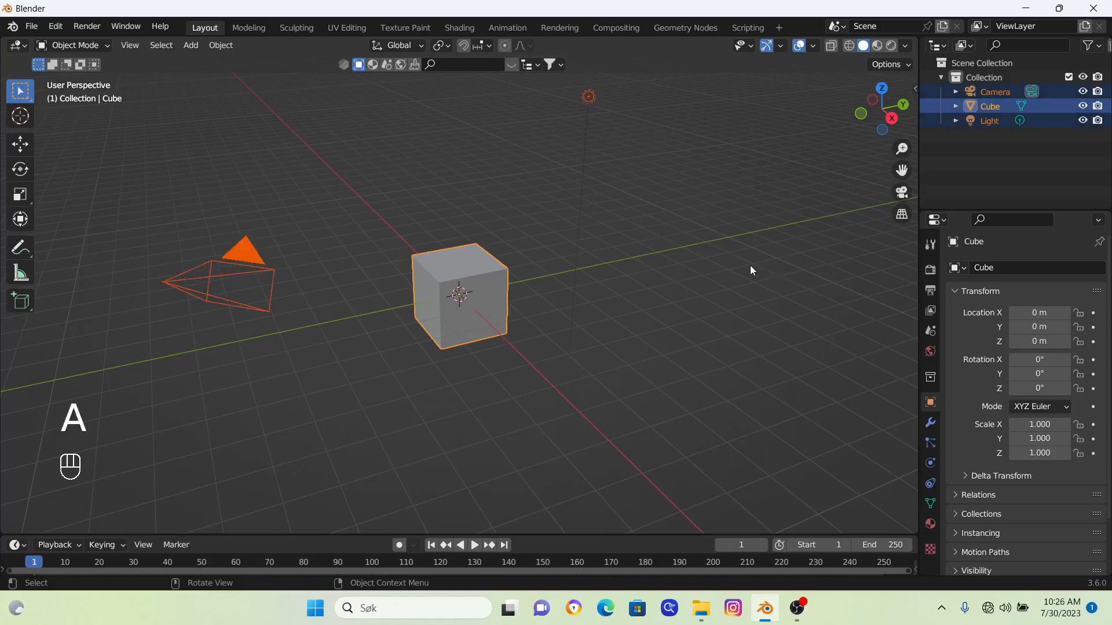
key("x")
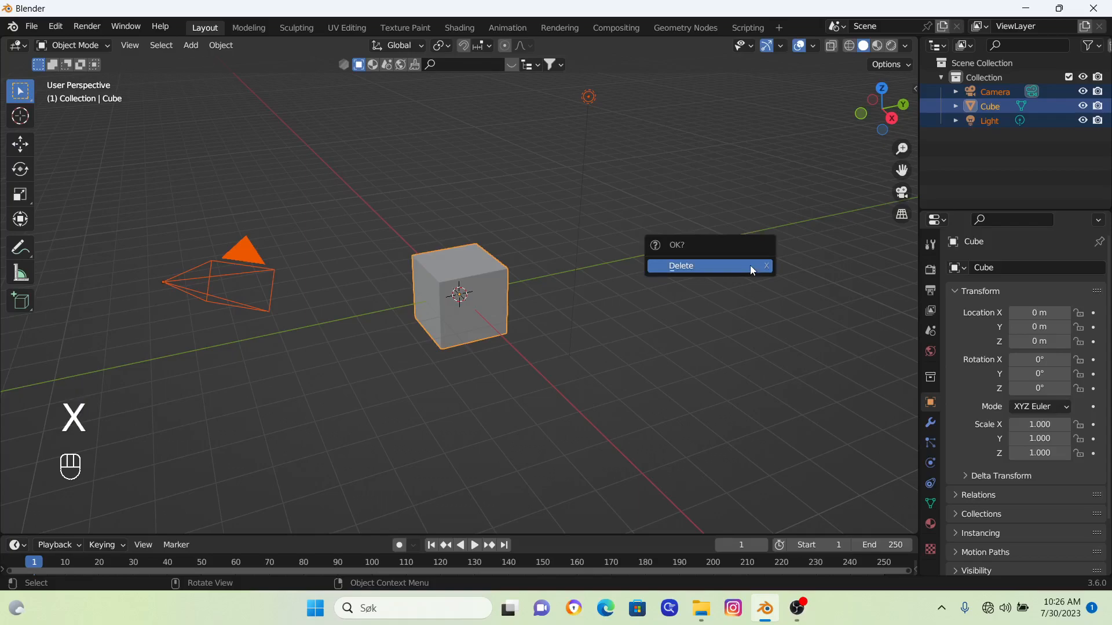
left_click(750, 265)
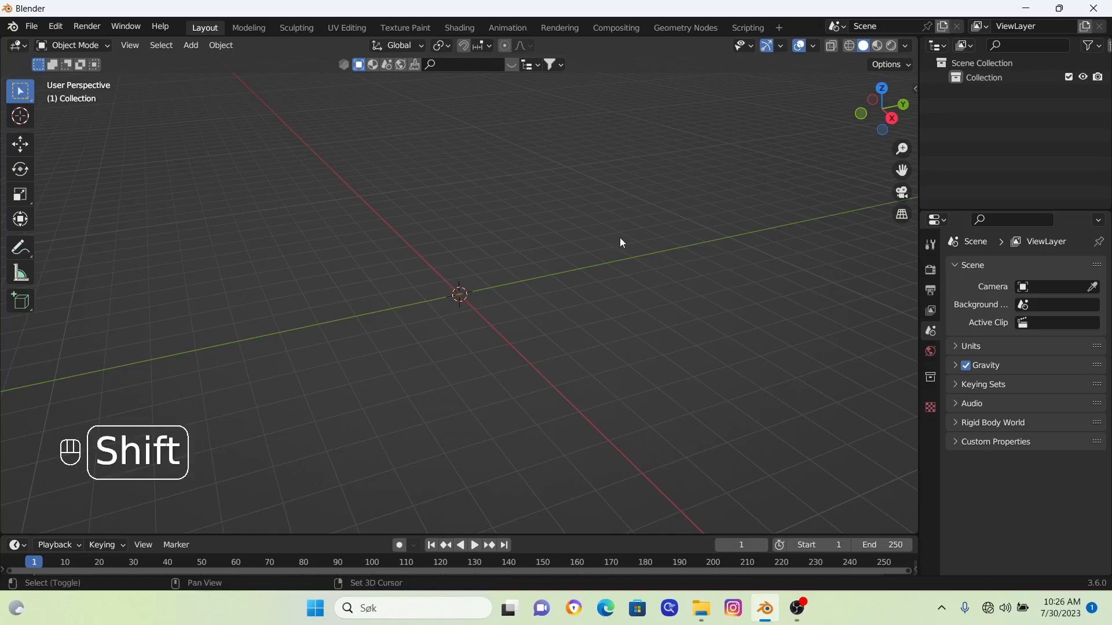
Step: Add a cube at the origin and scale it uniformly to about 2.466
key("shift+a")
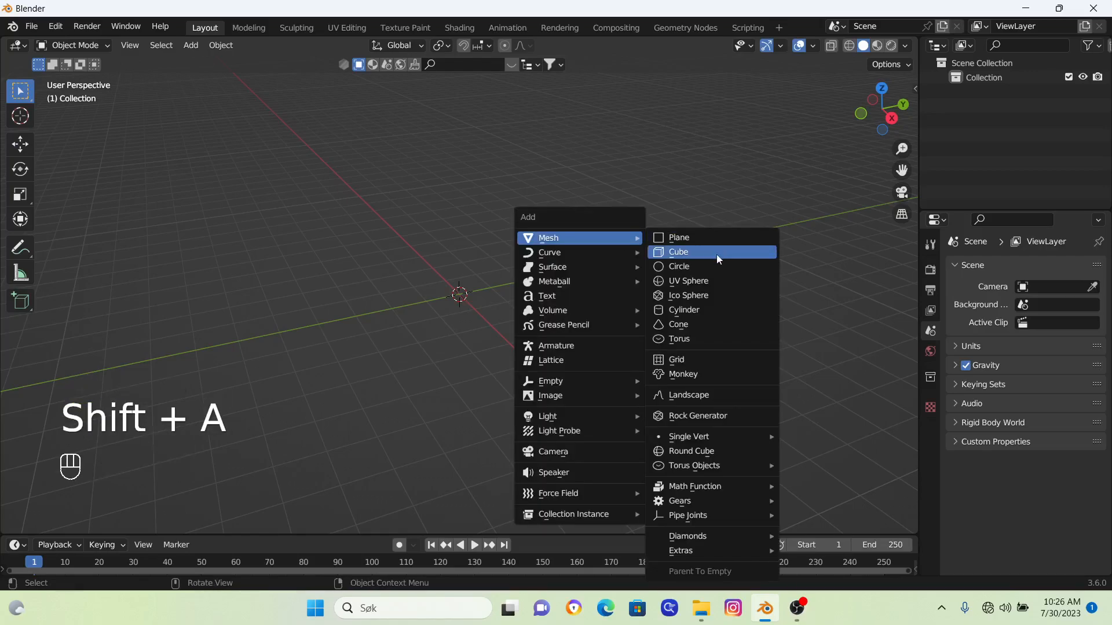
left_click(678, 253)
key("s")
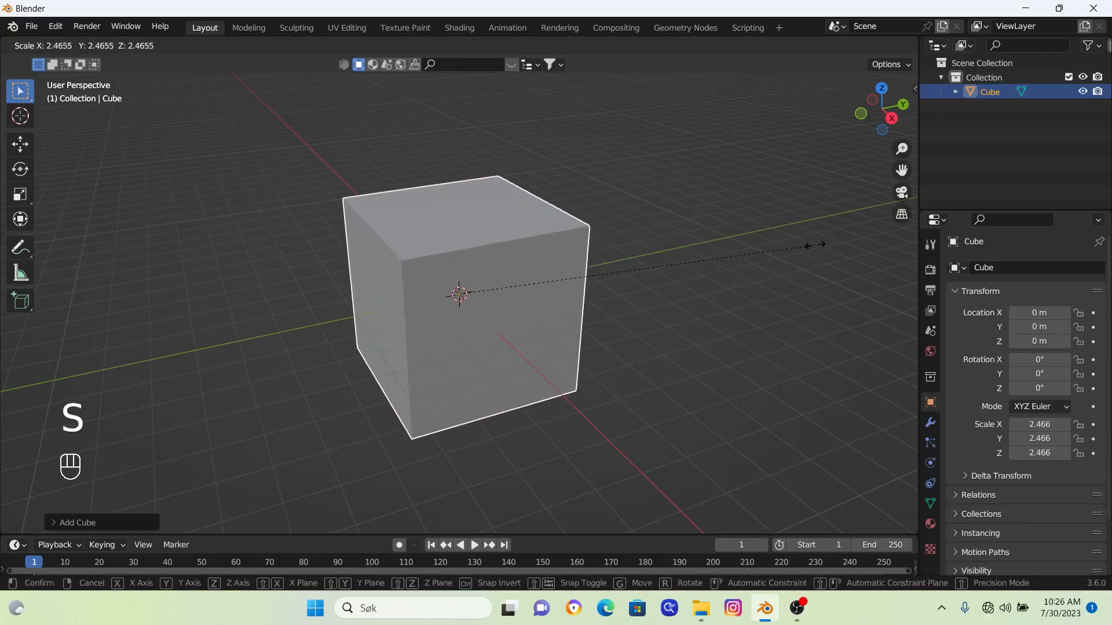
left_click(815, 245)
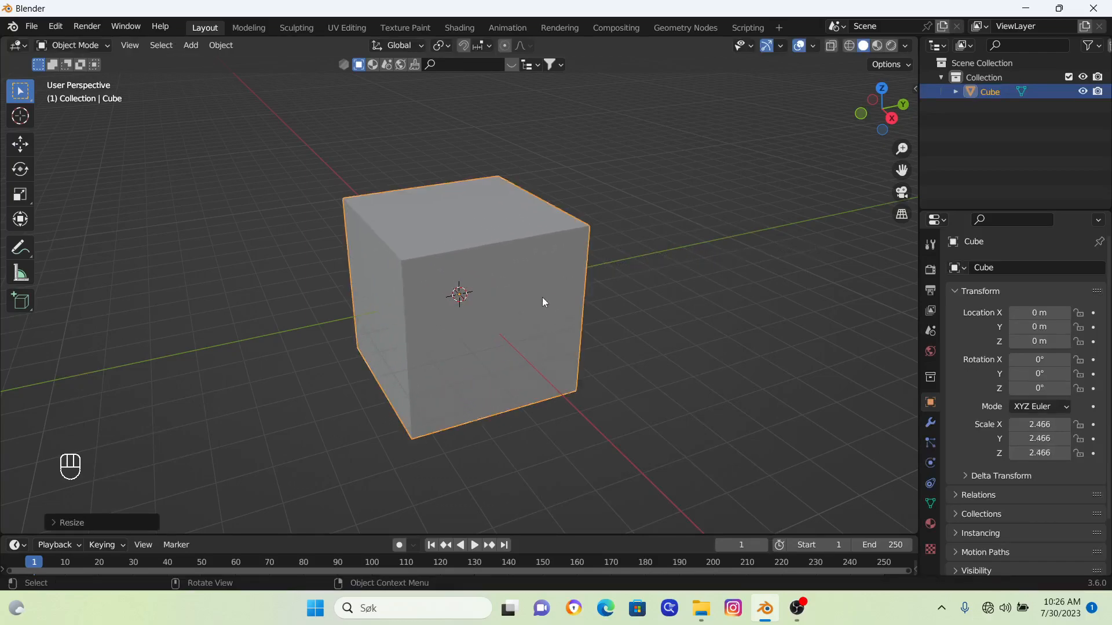
scroll(539, 299, "up", 1)
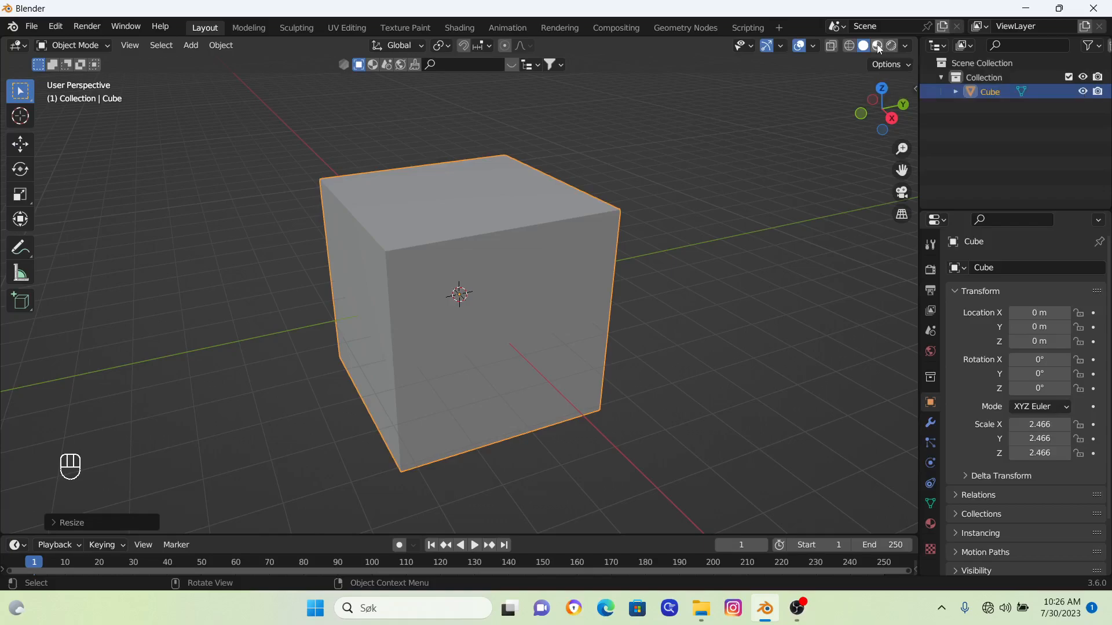
Step: Switch the viewport shading from solid to Material Preview
left_click(877, 46)
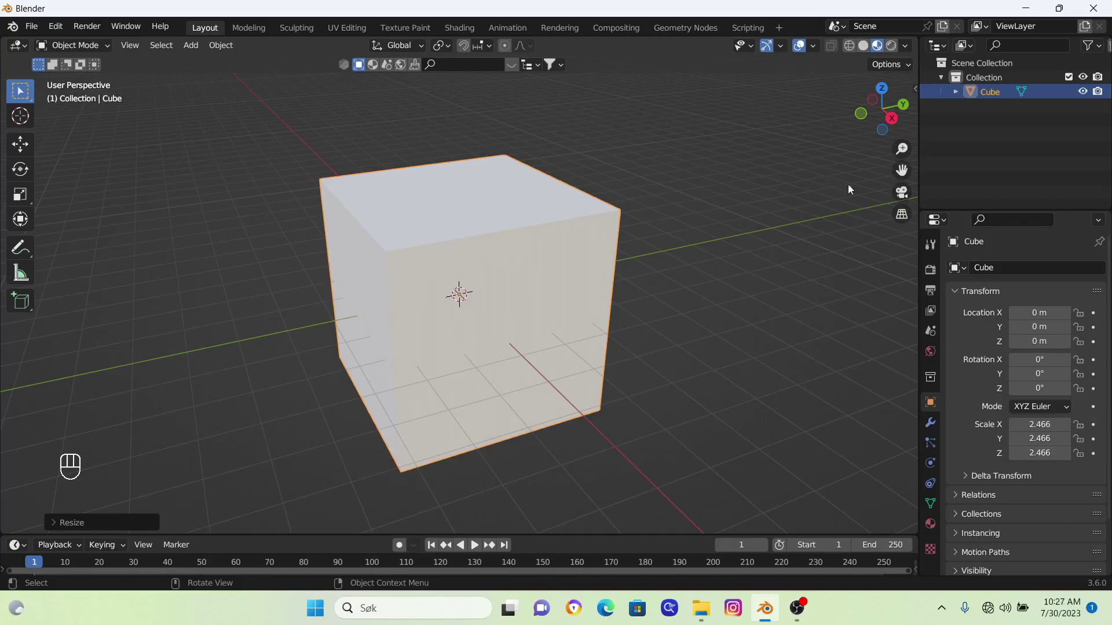
Step: Create material Material.001 on the cube and bring up its Base Color picker
left_click(930, 526)
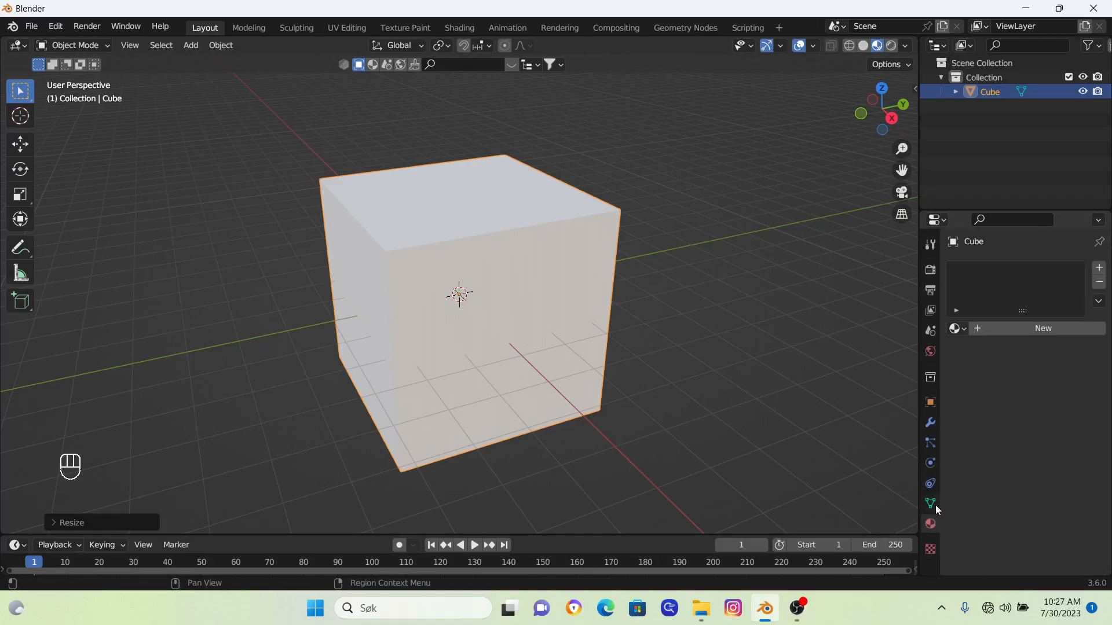
left_click(1033, 328)
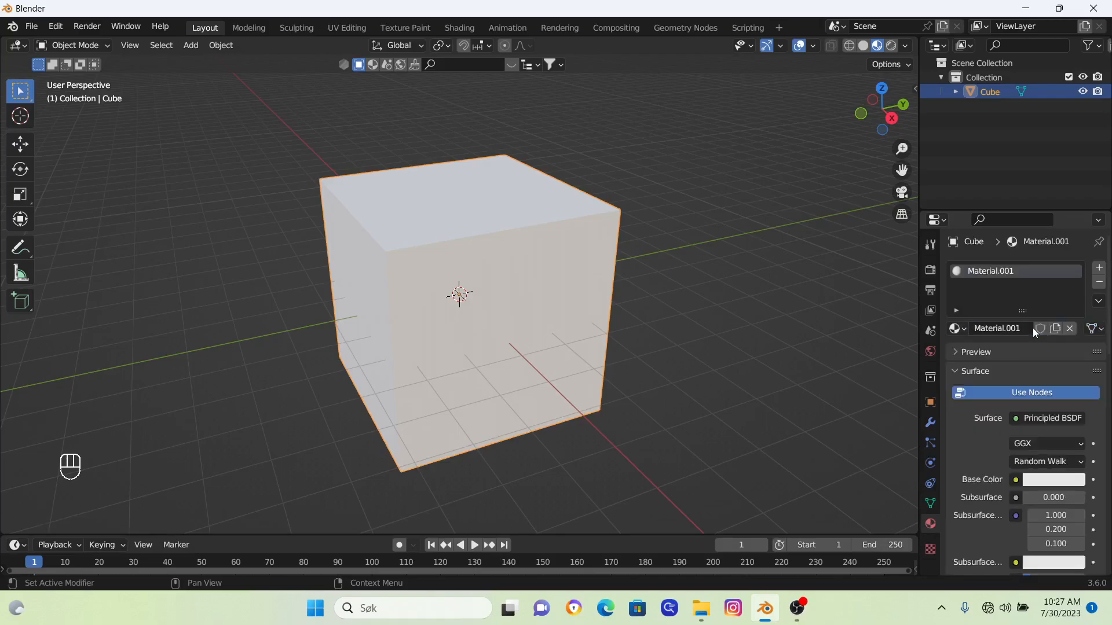
scroll(996, 453, "down", 2)
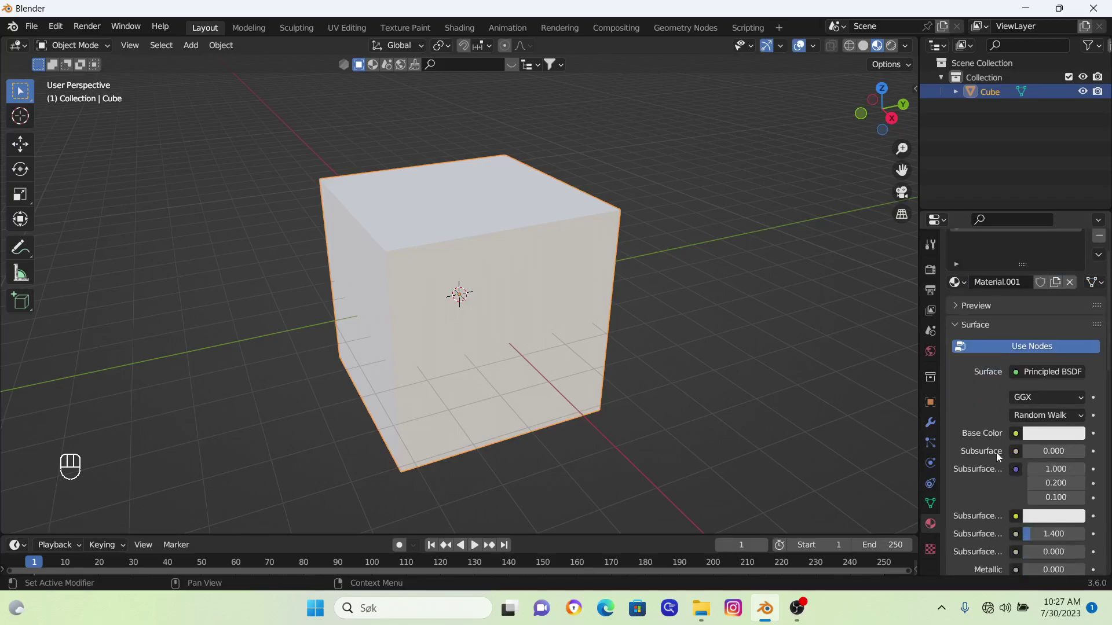
left_click(1068, 434)
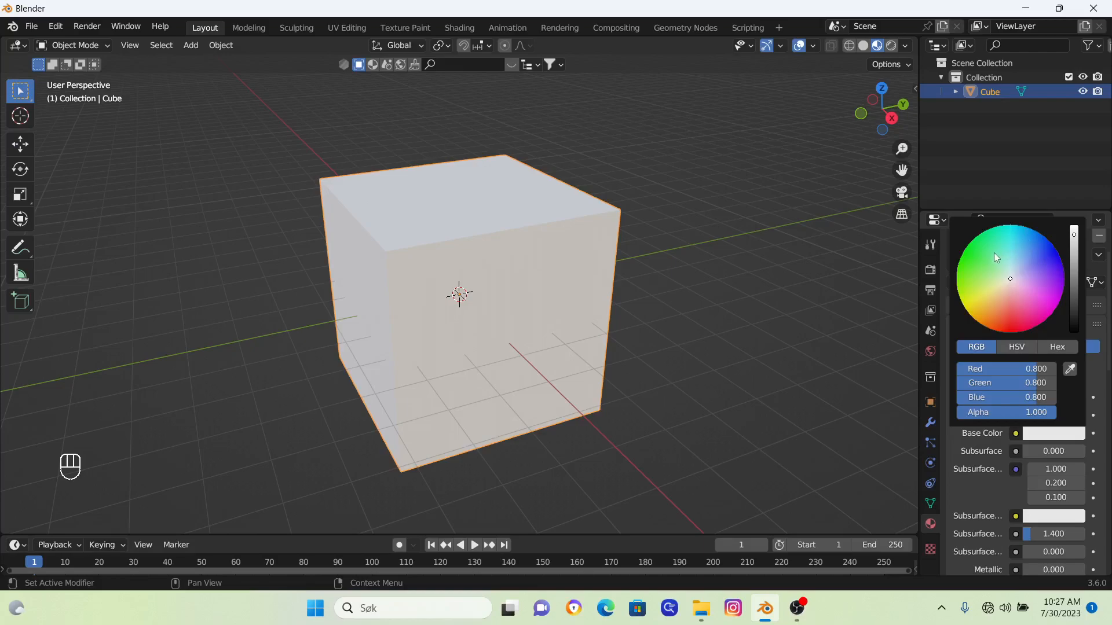
Step: Try purple, green, yellow-to-pink, blue and cyan base colours on the colour wheel
left_click(1041, 265)
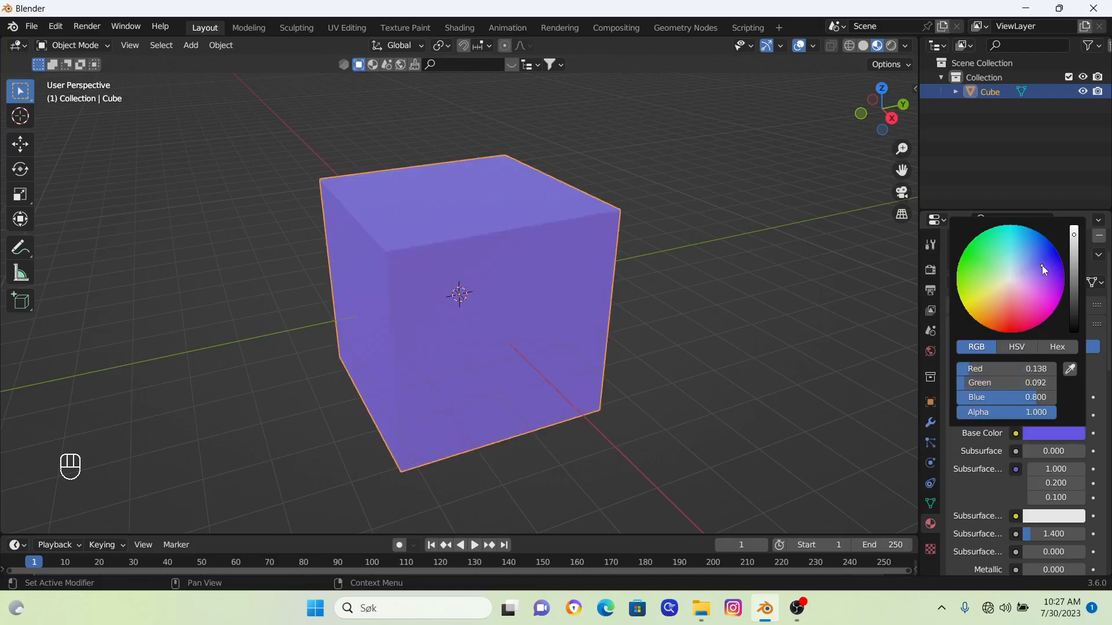
left_click(989, 263)
left_click_drag(985, 312, 1018, 313)
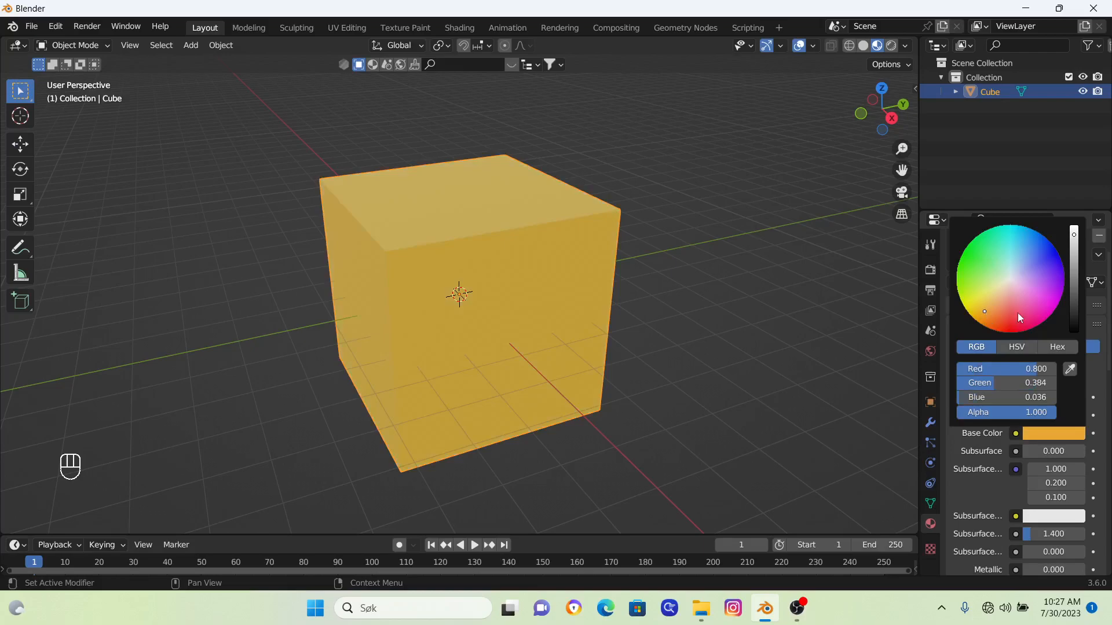
left_click(1039, 261)
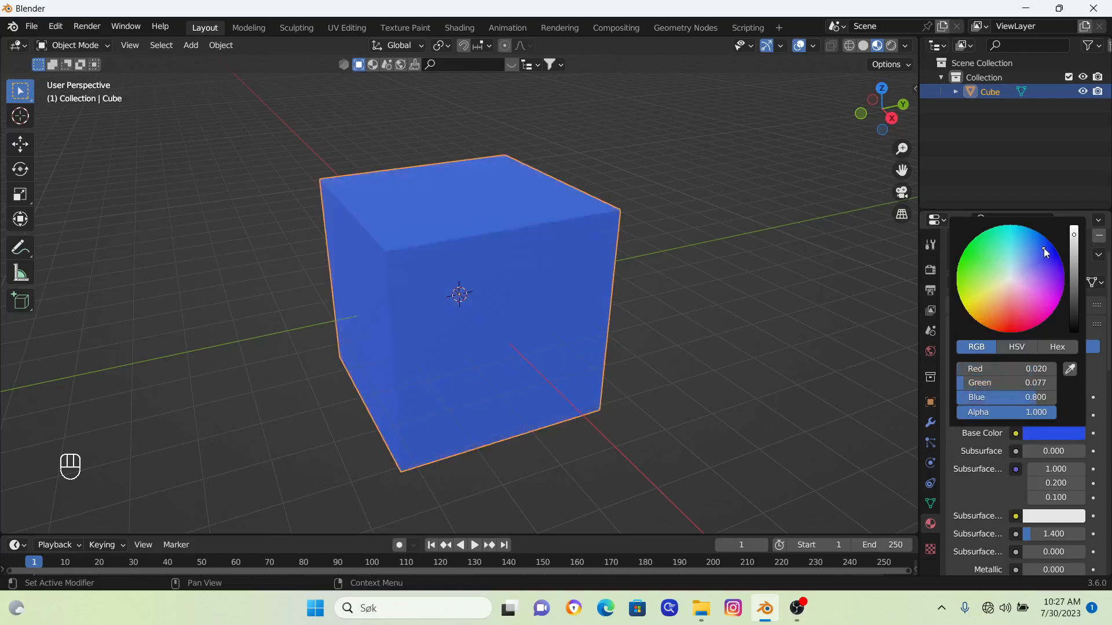
left_click(1008, 255)
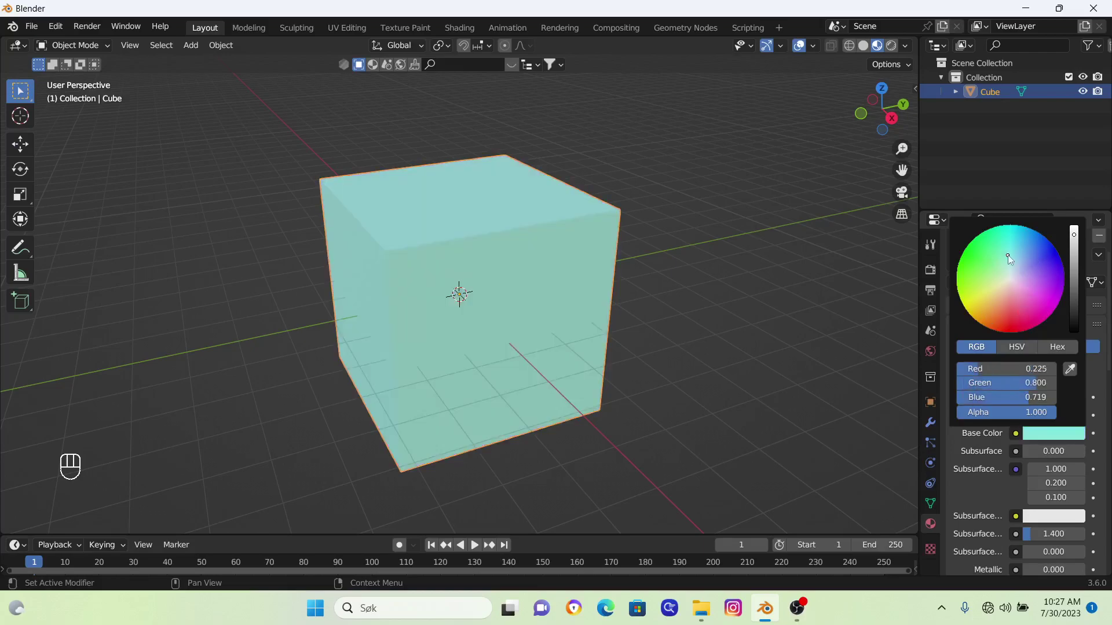
Step: Pick orange, darken it to a reddish brown (0.179, 0.051, 0.015), then view the cube
left_click(992, 310)
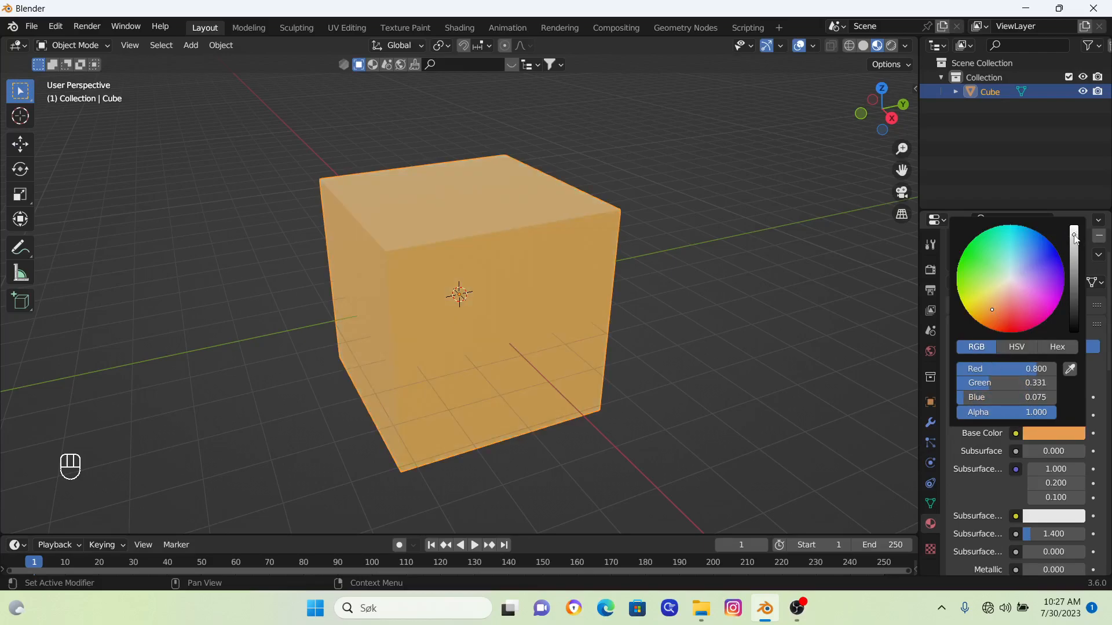
left_click_drag(1075, 236, 1075, 282)
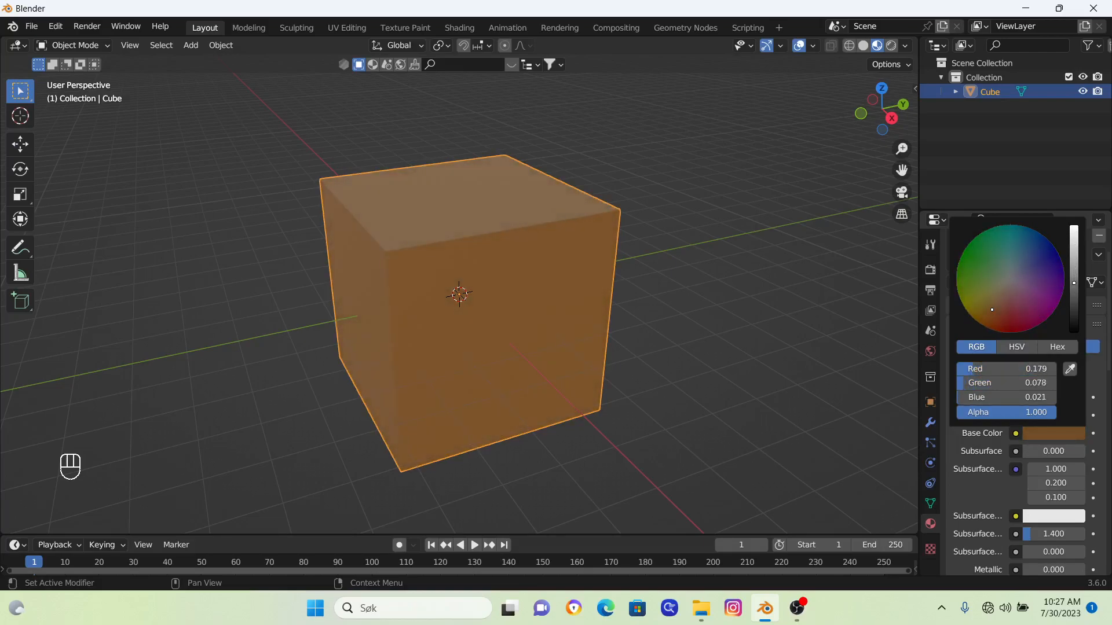
left_click(995, 315)
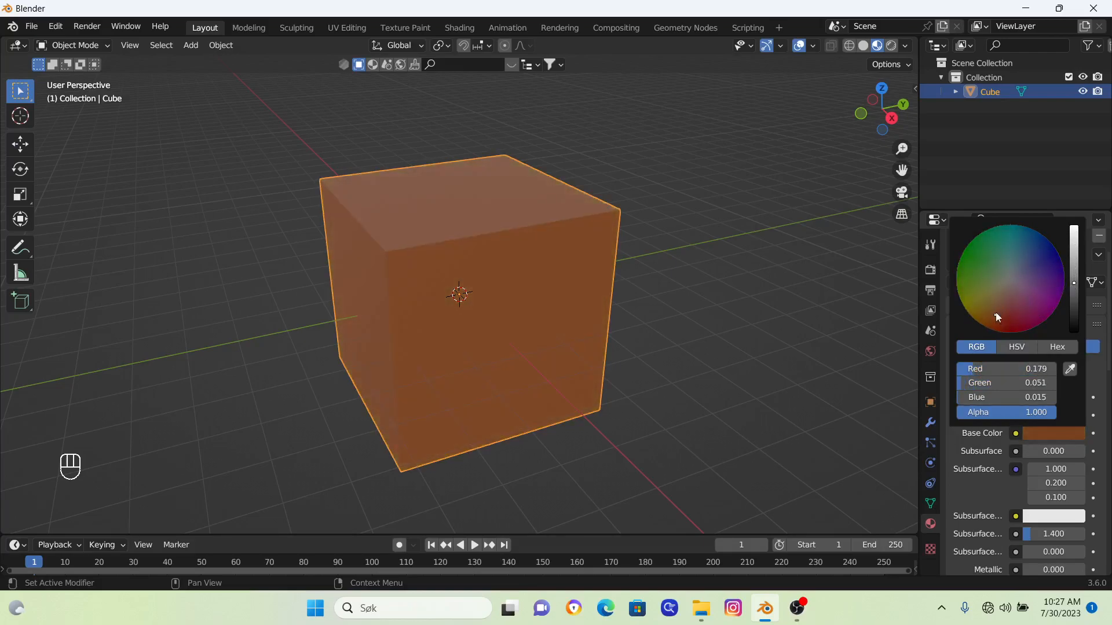
mouse_move(733, 314)
middle_mouse_down()
mouse_move(483, 312)
mouse_move(424, 247)
middle_mouse_up()
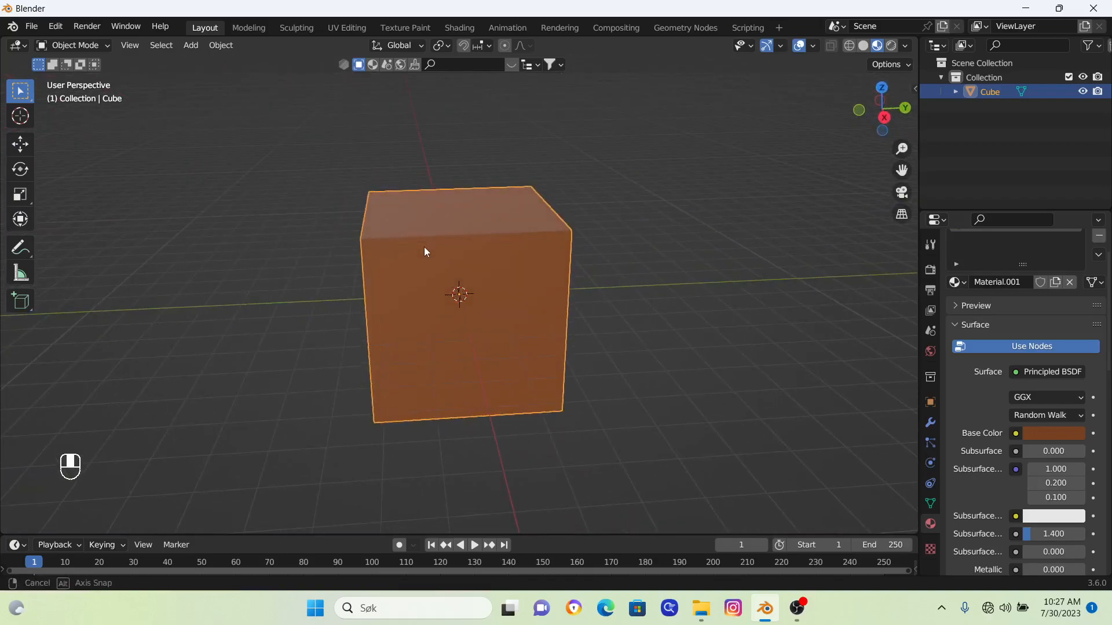